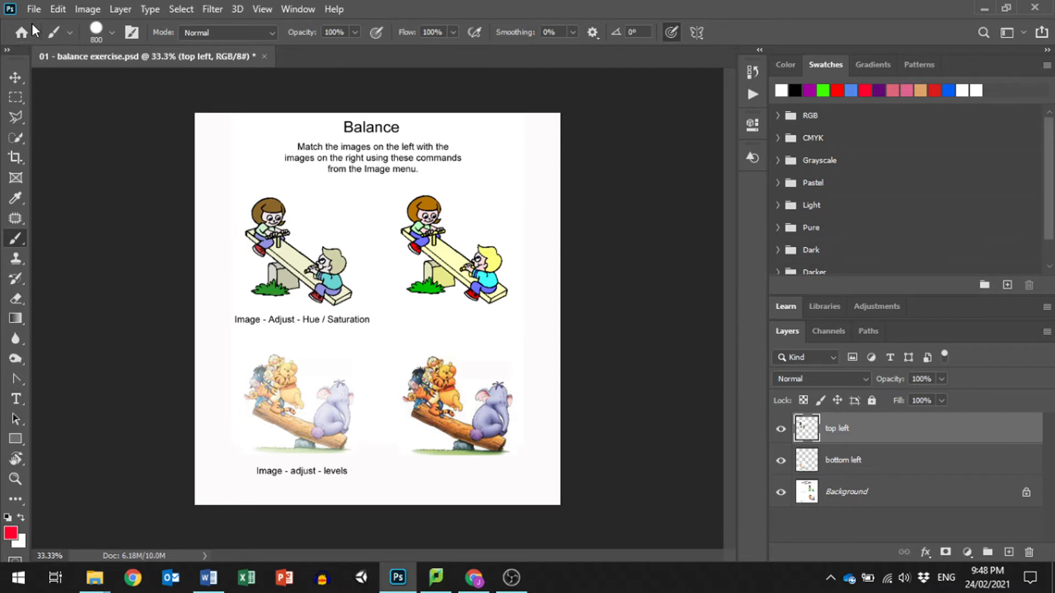
Step: Examine the available image adjustments and adjustment layer types for the top left layer, with the Move tool active
{"action": "left_click", "coordinate": [83, 11]}
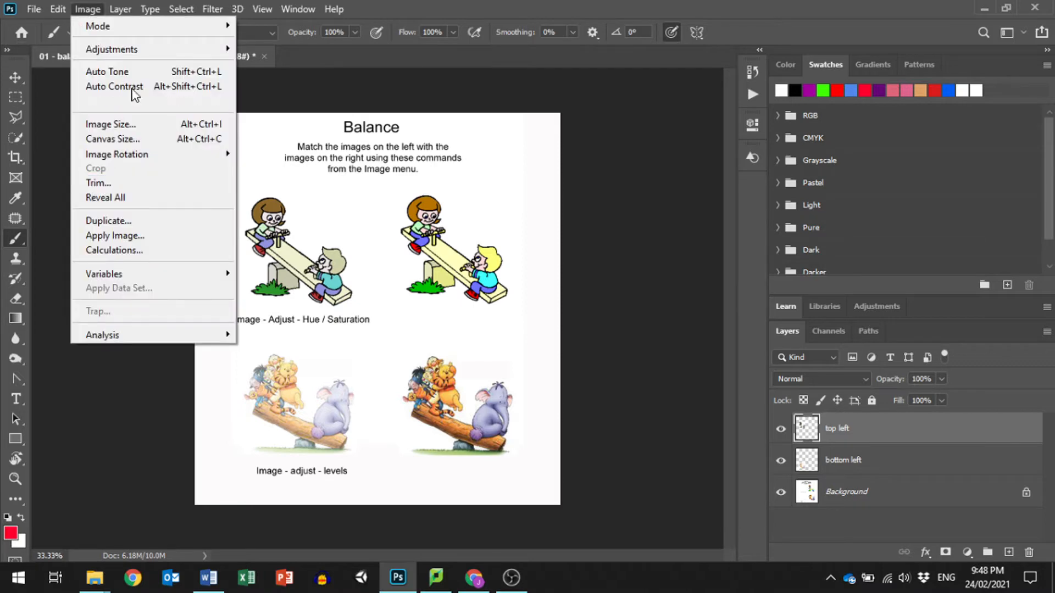
{"action": "mouse_move", "coordinate": [146, 54]}
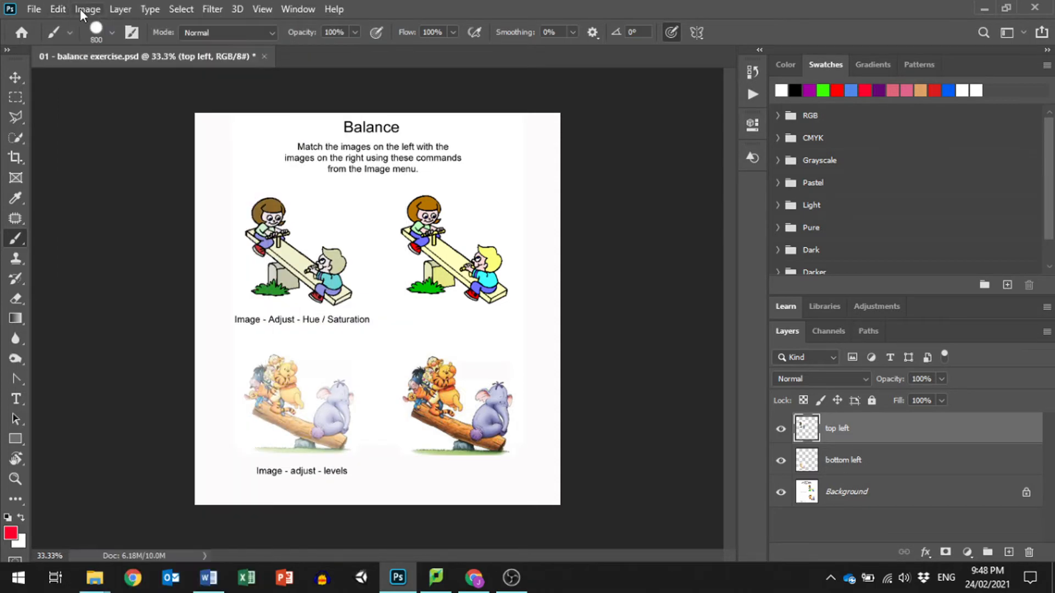
{"action": "left_click", "coordinate": [83, 8]}
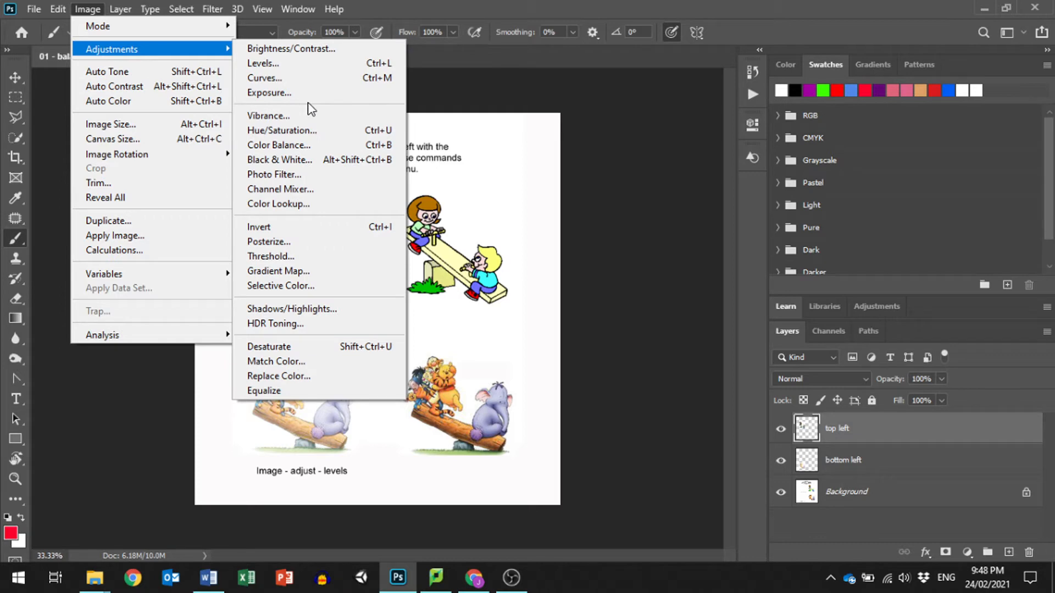
{"action": "left_click", "coordinate": [135, 493]}
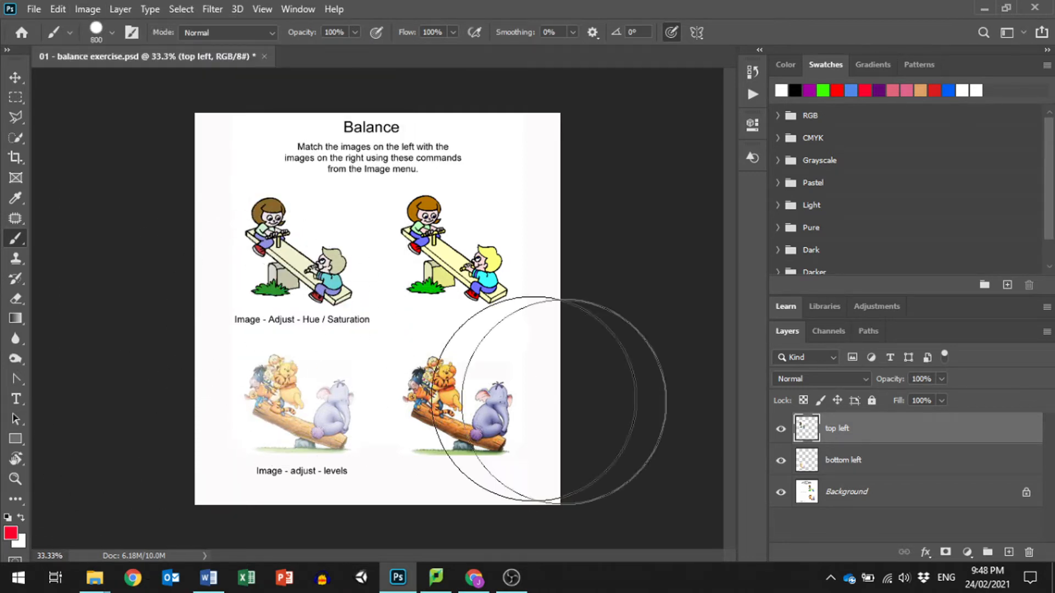
{"action": "left_click", "coordinate": [12, 78]}
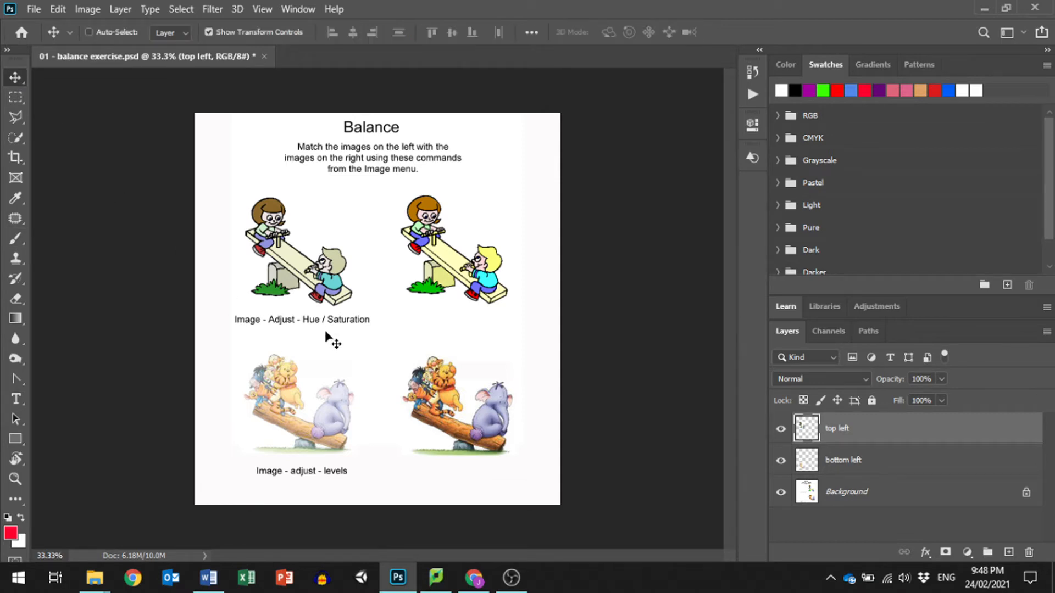
{"action": "left_click", "coordinate": [87, 11]}
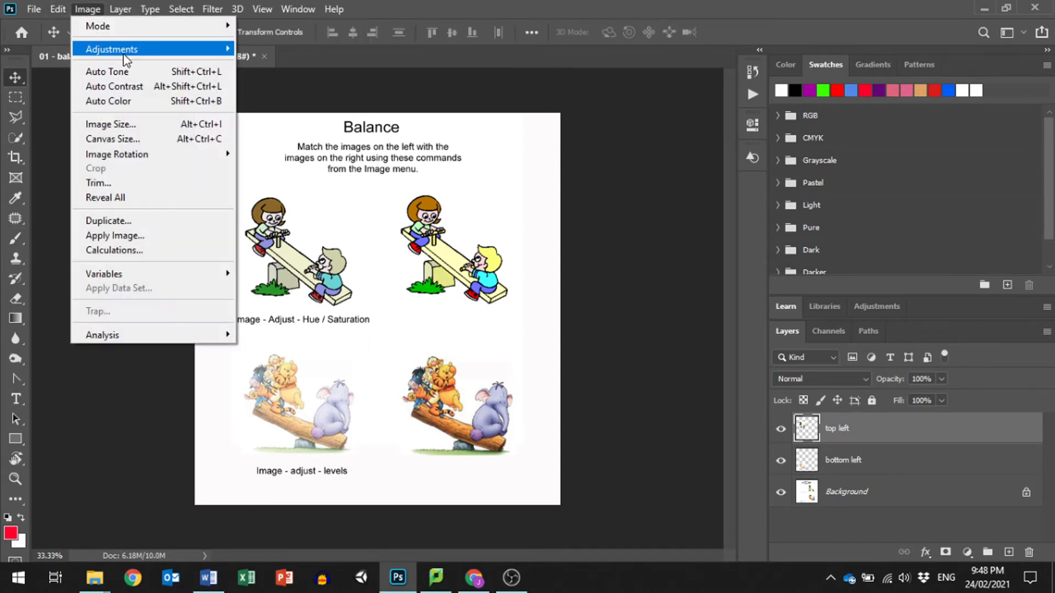
{"action": "mouse_move", "coordinate": [137, 55]}
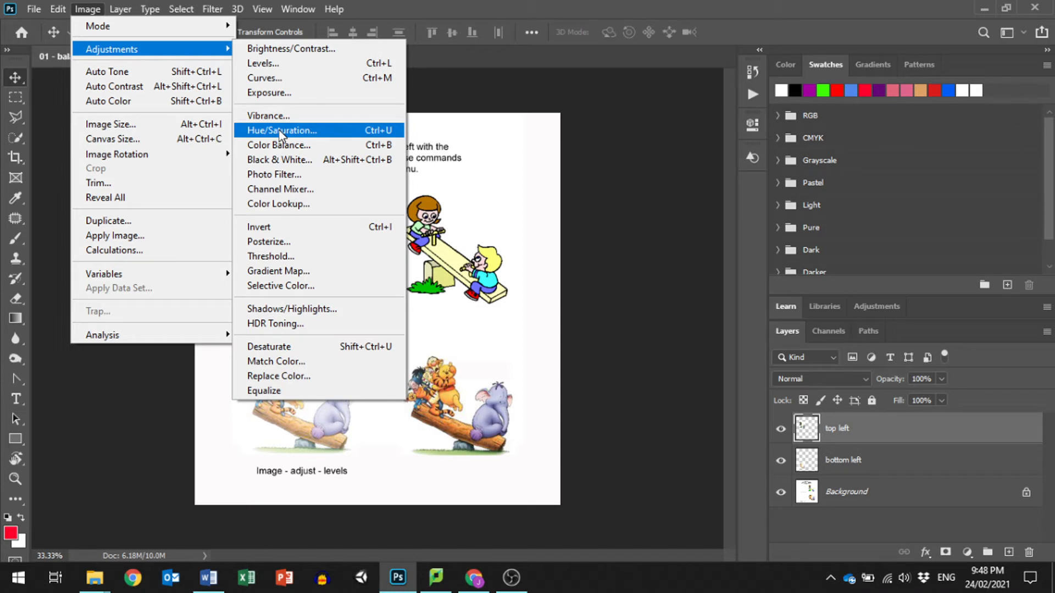
{"action": "left_click", "coordinate": [143, 4]}
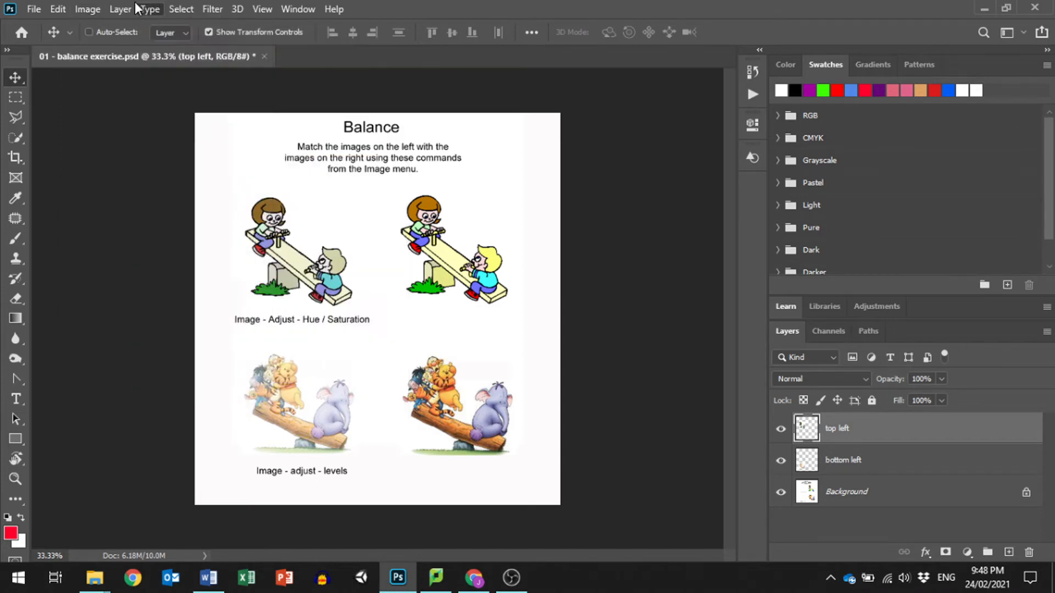
{"action": "left_click", "coordinate": [122, 9]}
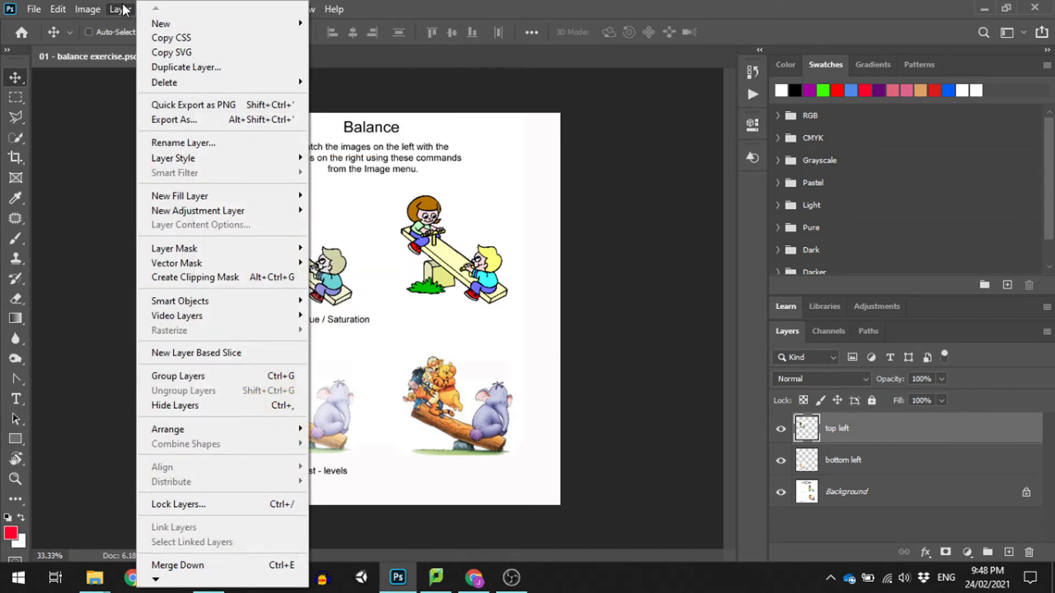
{"action": "mouse_move", "coordinate": [205, 217]}
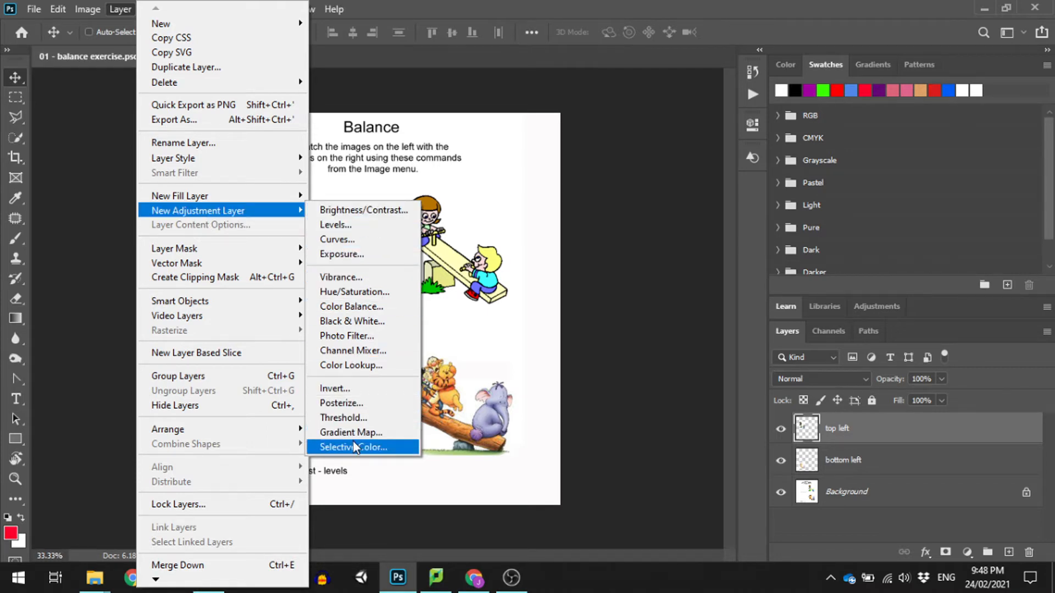
{"action": "left_click", "coordinate": [58, 9]}
Step: Try hue shifts of -7 and +1 on the top left layer with the Hue/Saturation adjustment
{"action": "left_click", "coordinate": [85, 8]}
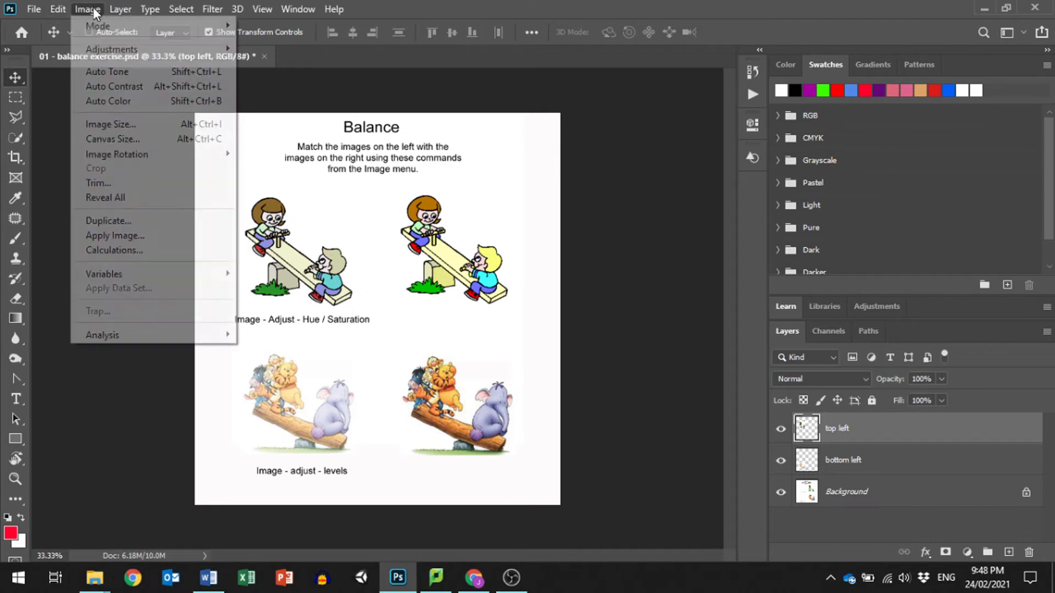
{"action": "mouse_move", "coordinate": [154, 50]}
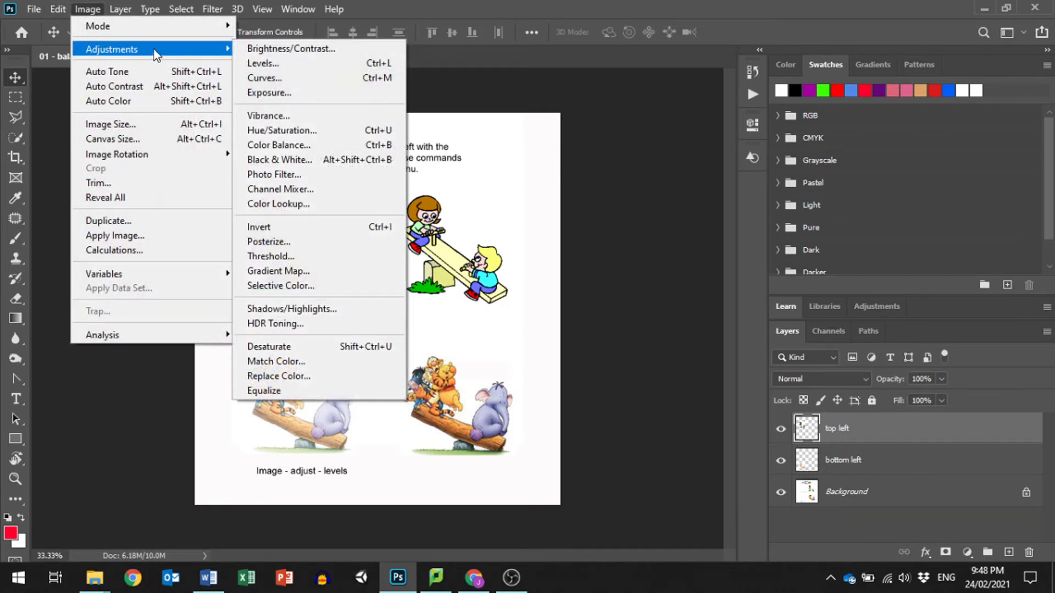
{"action": "left_click", "coordinate": [278, 129]}
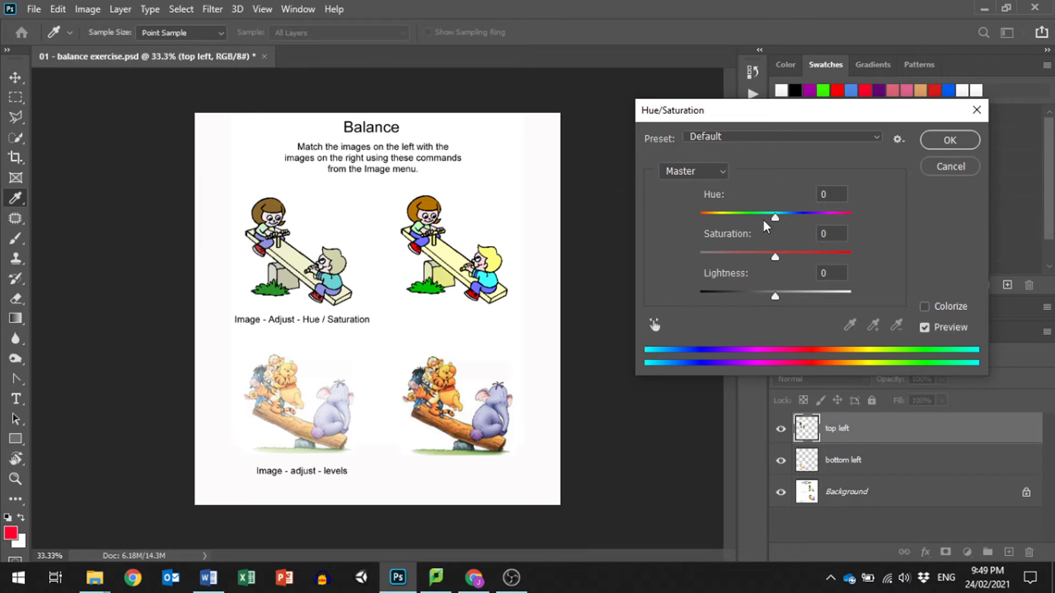
{"action": "left_click_drag", "start_coordinate": [777, 216], "coordinate": [770, 220]}
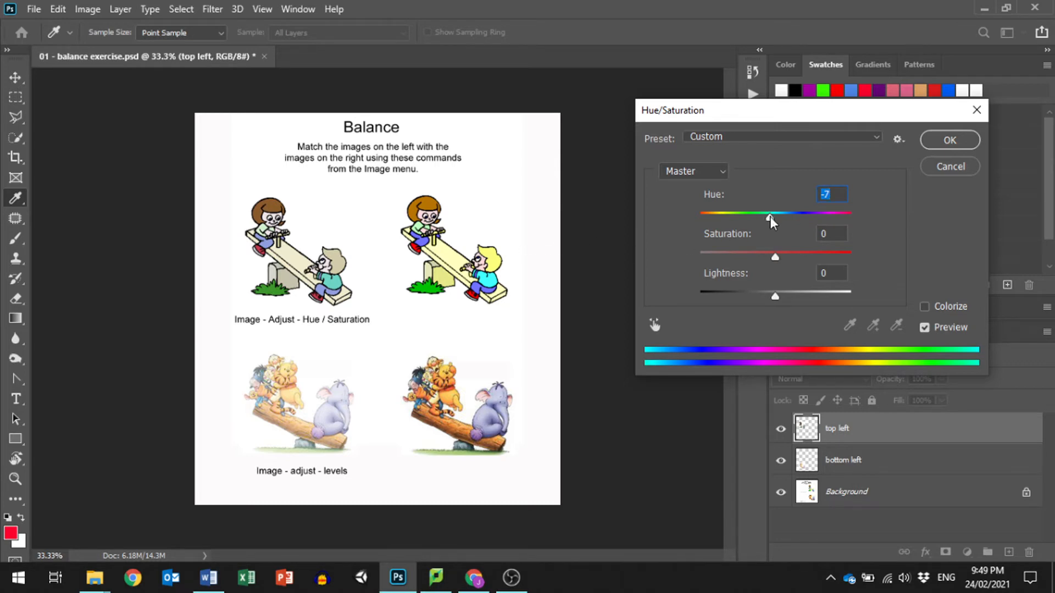
{"action": "mouse_move", "coordinate": [770, 217]}
{"action": "left_mouse_down"}
{"action": "mouse_move", "coordinate": [784, 216]}
{"action": "mouse_move", "coordinate": [714, 216]}
{"action": "mouse_move", "coordinate": [818, 217]}
{"action": "mouse_move", "coordinate": [777, 220]}
{"action": "left_mouse_up"}
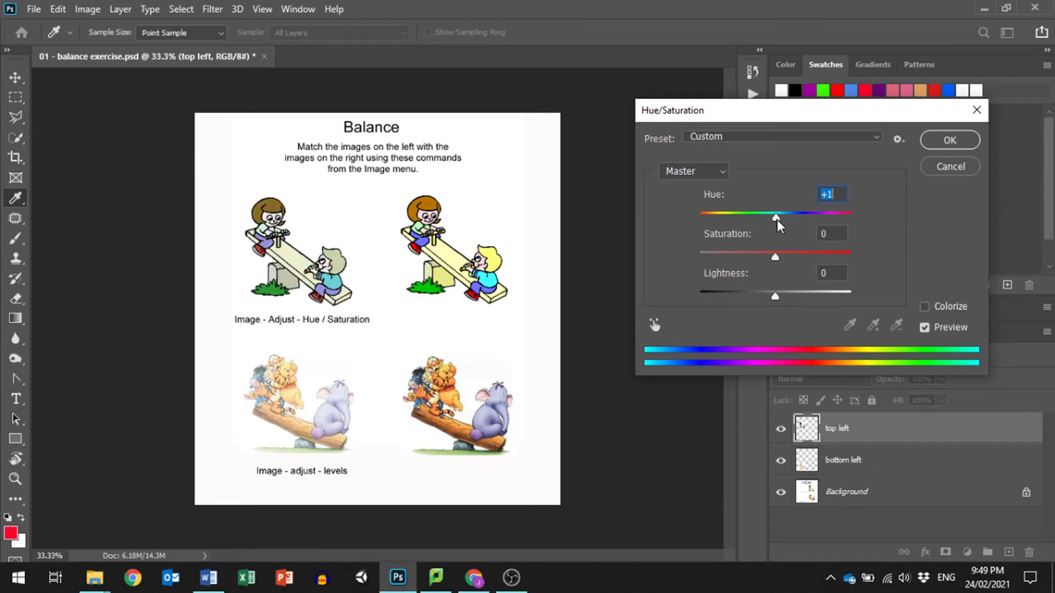
Step: Try saturation values of +100 and -1 with hue at -2, and discard the Hue/Saturation adjustment
{"action": "left_click_drag", "start_coordinate": [776, 256], "coordinate": [849, 257]}
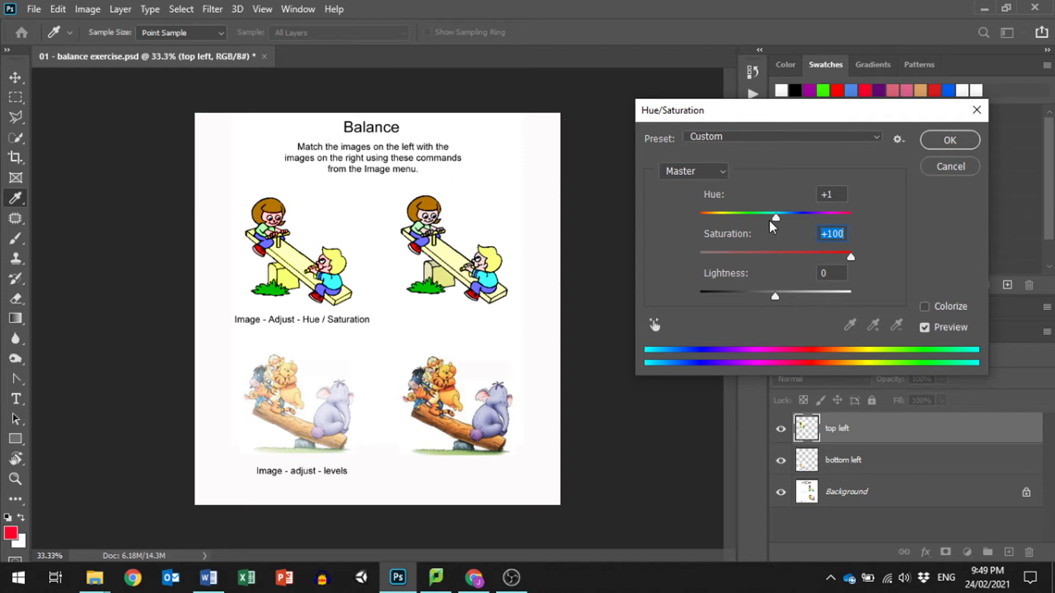
{"action": "left_click_drag", "start_coordinate": [776, 217], "coordinate": [775, 219]}
{"action": "left_click_drag", "start_coordinate": [851, 257], "coordinate": [774, 256]}
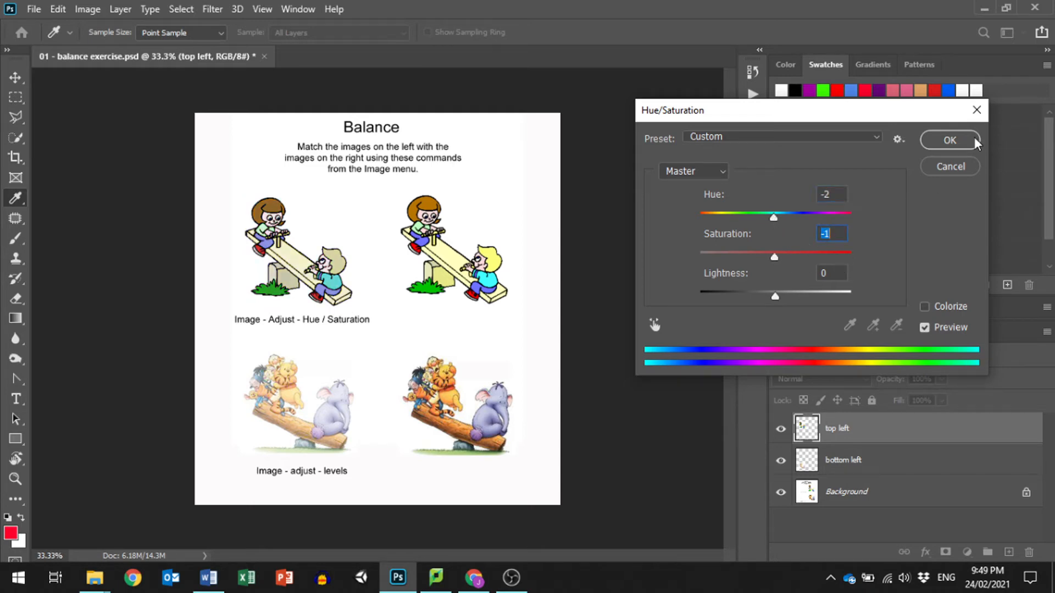
{"action": "left_click", "coordinate": [949, 166]}
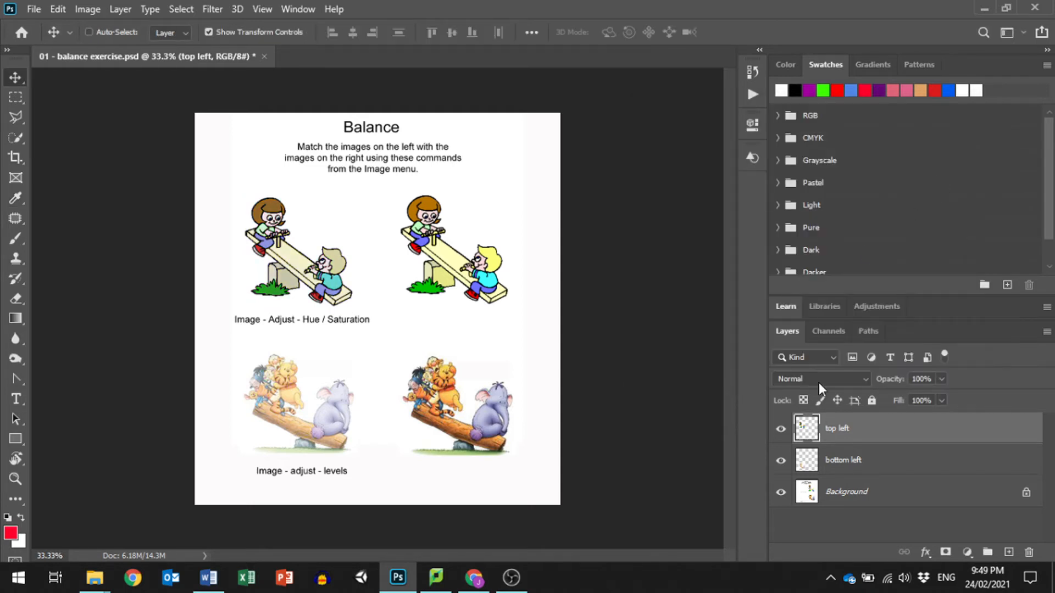
Step: Try a Levels adjustment on the bottom left layer with input levels of 93, 0.91 and 250
{"action": "left_click", "coordinate": [907, 464]}
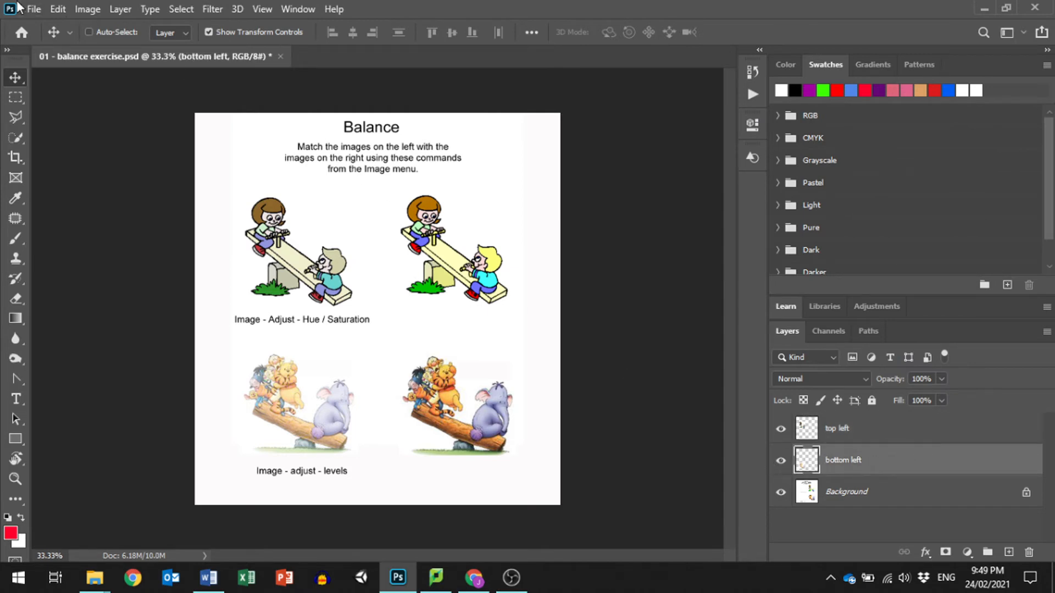
{"action": "left_click", "coordinate": [77, 9]}
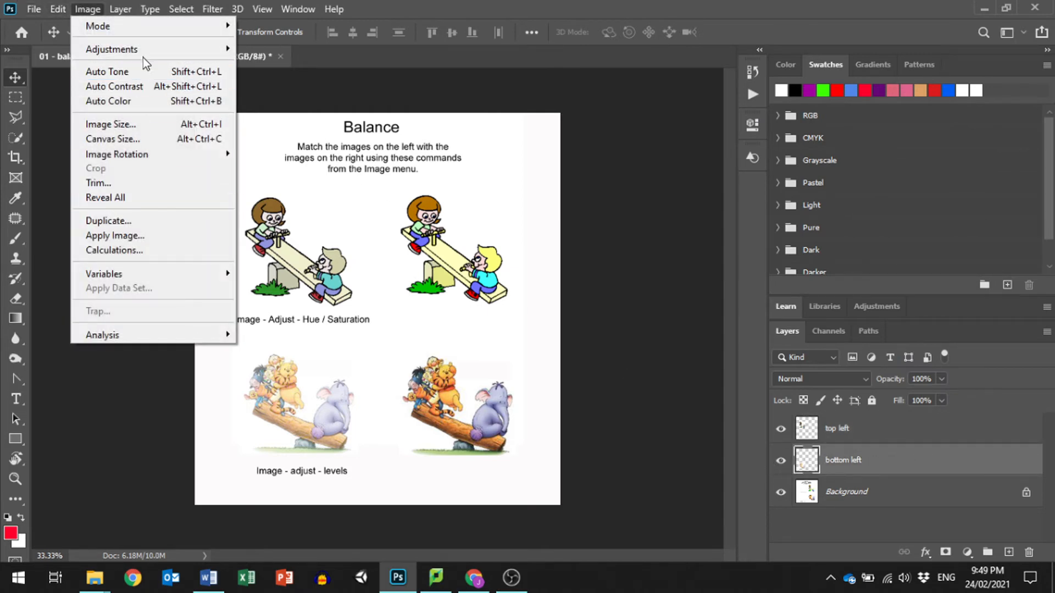
{"action": "mouse_move", "coordinate": [142, 51]}
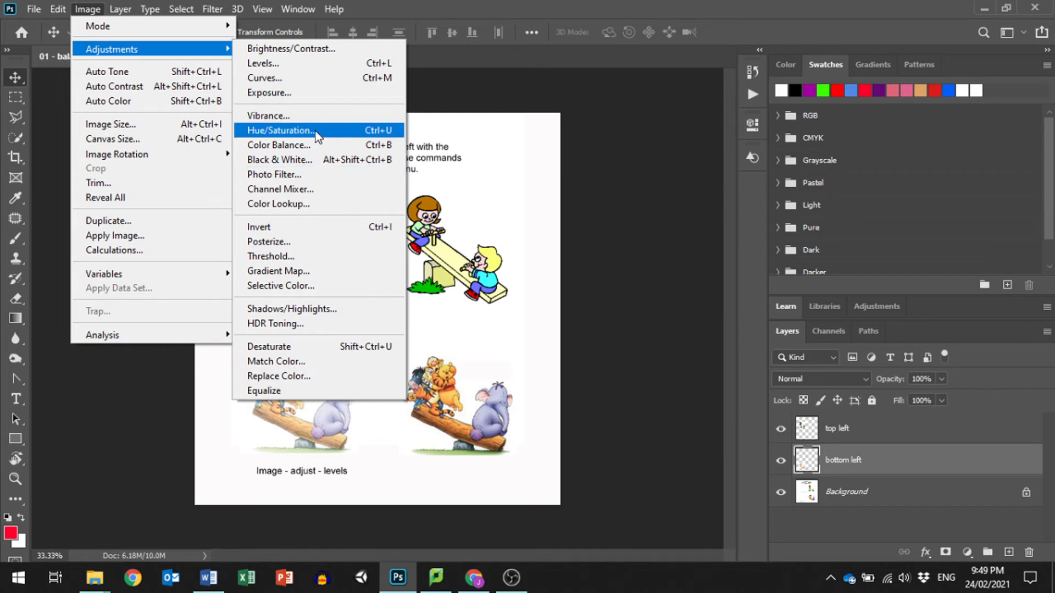
{"action": "left_click", "coordinate": [299, 63]}
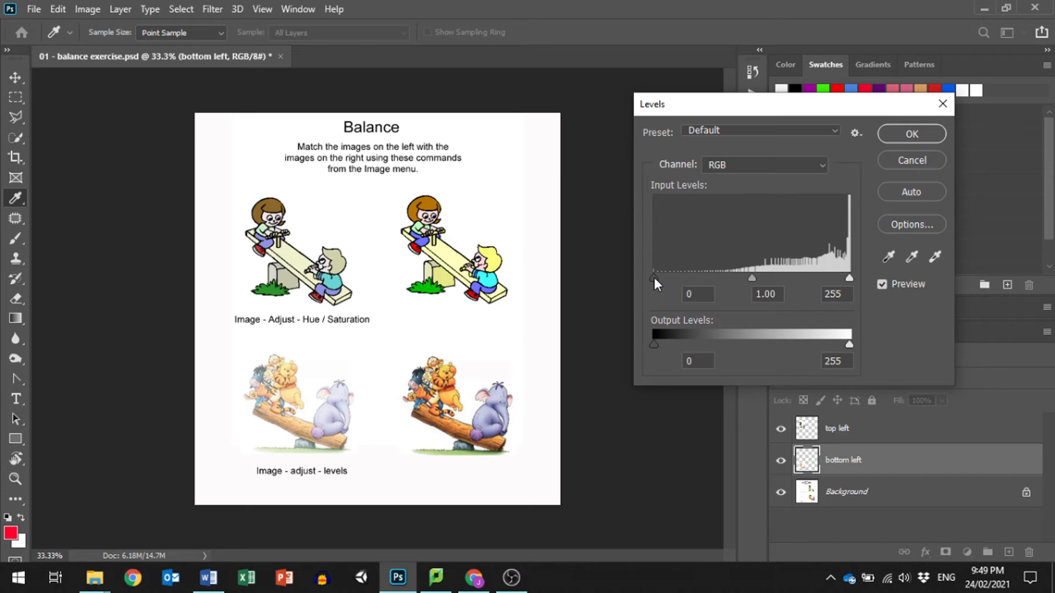
{"action": "left_click_drag", "start_coordinate": [654, 278], "coordinate": [720, 273]}
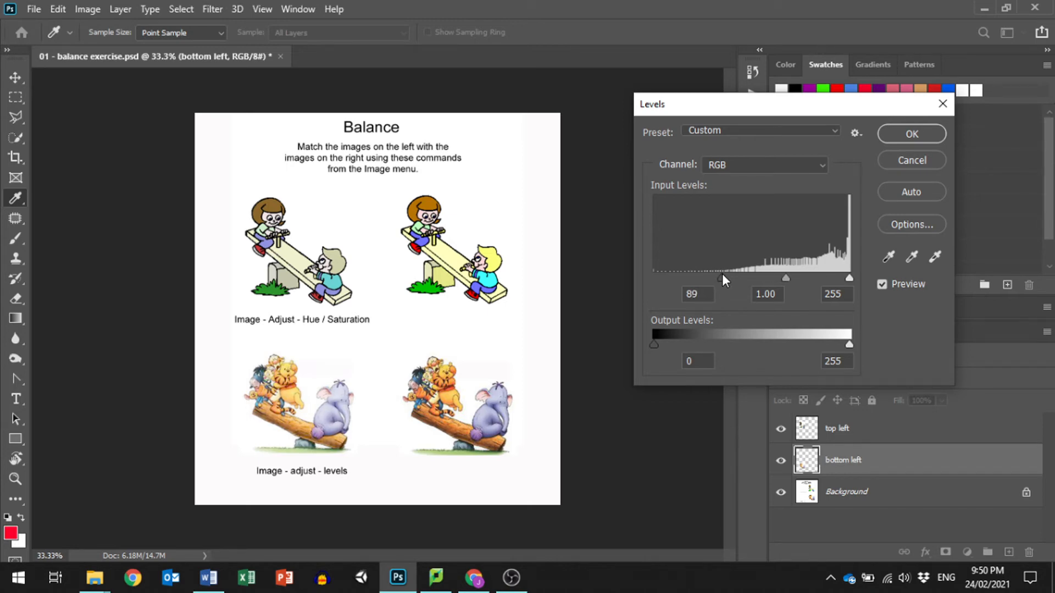
{"action": "left_click_drag", "start_coordinate": [723, 273], "coordinate": [726, 273]}
{"action": "left_click_drag", "start_coordinate": [850, 279], "coordinate": [790, 278]}
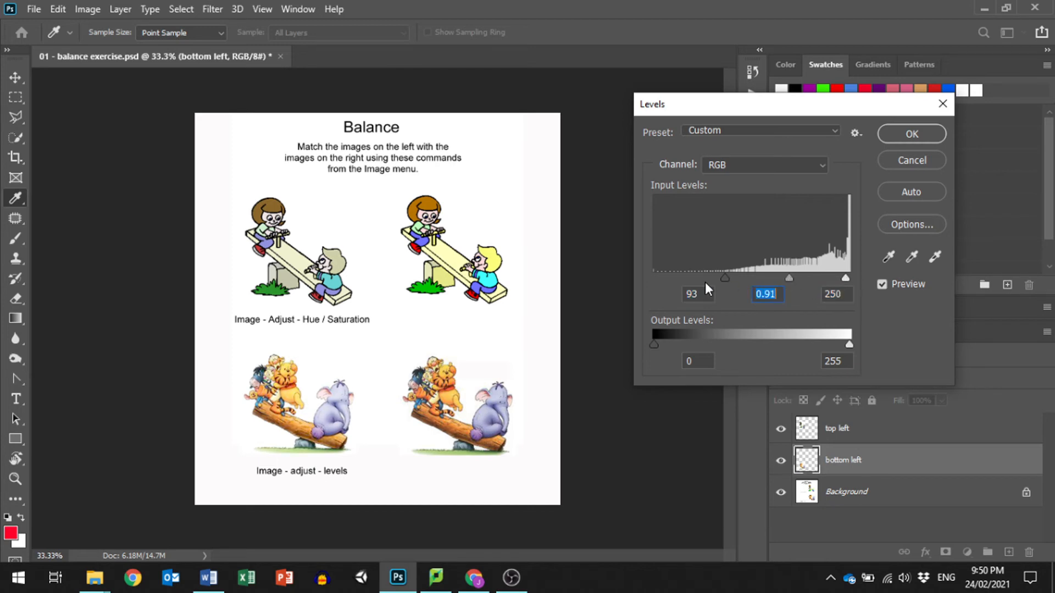
Step: Try a slightly higher shadow input level and test both output level endpoints, and discard the Levels adjustment
{"action": "left_click_drag", "start_coordinate": [726, 279], "coordinate": [734, 278]}
{"action": "left_click_drag", "start_coordinate": [654, 345], "coordinate": [608, 346]}
{"action": "left_click_drag", "start_coordinate": [850, 344], "coordinate": [922, 340]}
{"action": "left_click", "coordinate": [906, 159]}
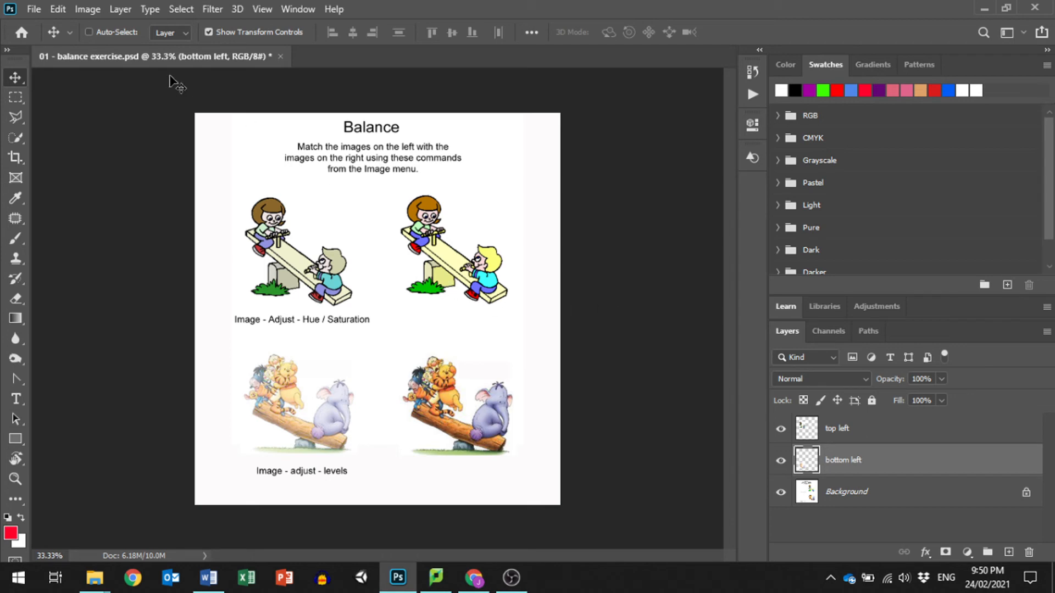
Step: Try bending the bottom left layer's RGB curve with input/output points 72/30, 120/178 and 188/84, and discard the Curves adjustment
{"action": "left_click", "coordinate": [89, 10]}
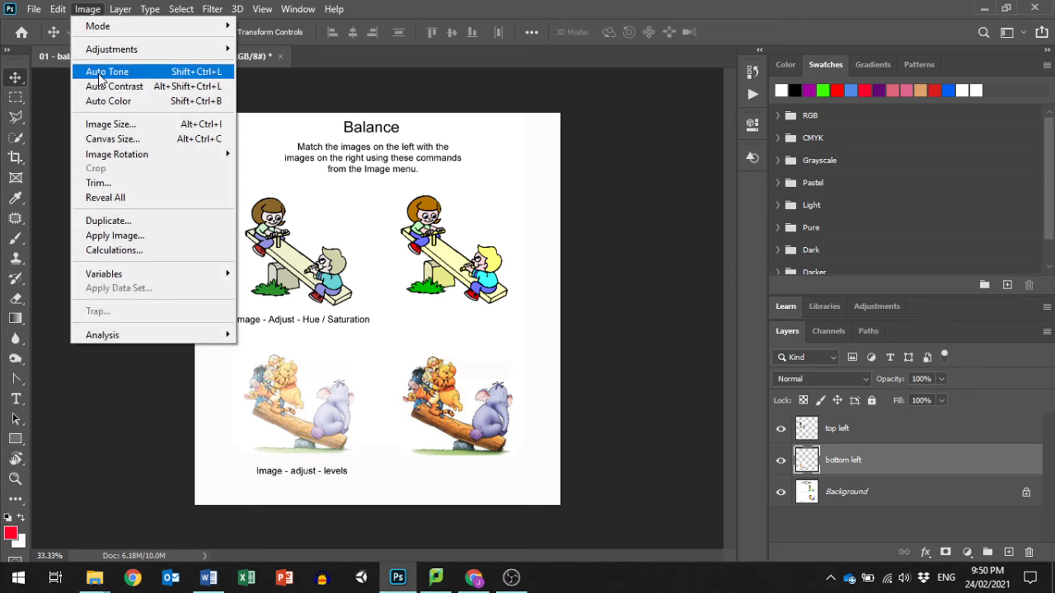
{"action": "mouse_move", "coordinate": [112, 53]}
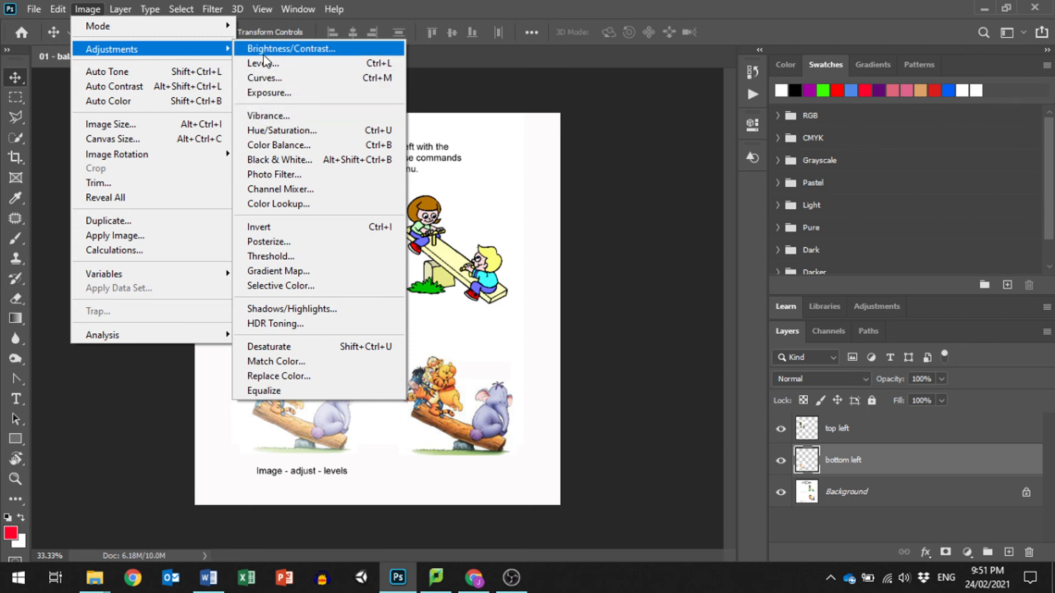
{"action": "left_click", "coordinate": [268, 78]}
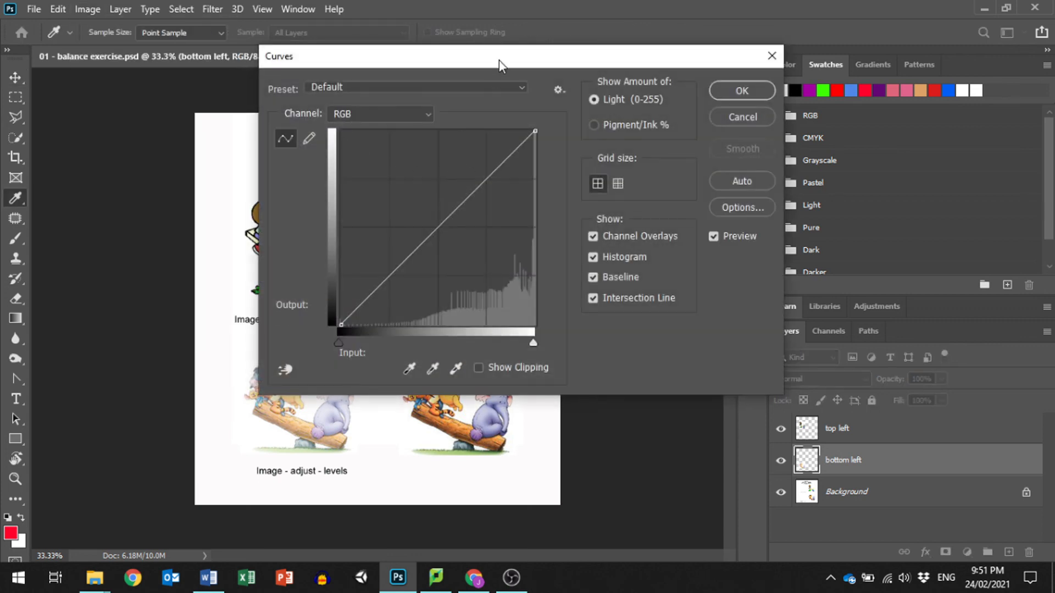
{"action": "left_click_drag", "start_coordinate": [499, 61], "coordinate": [750, 42]}
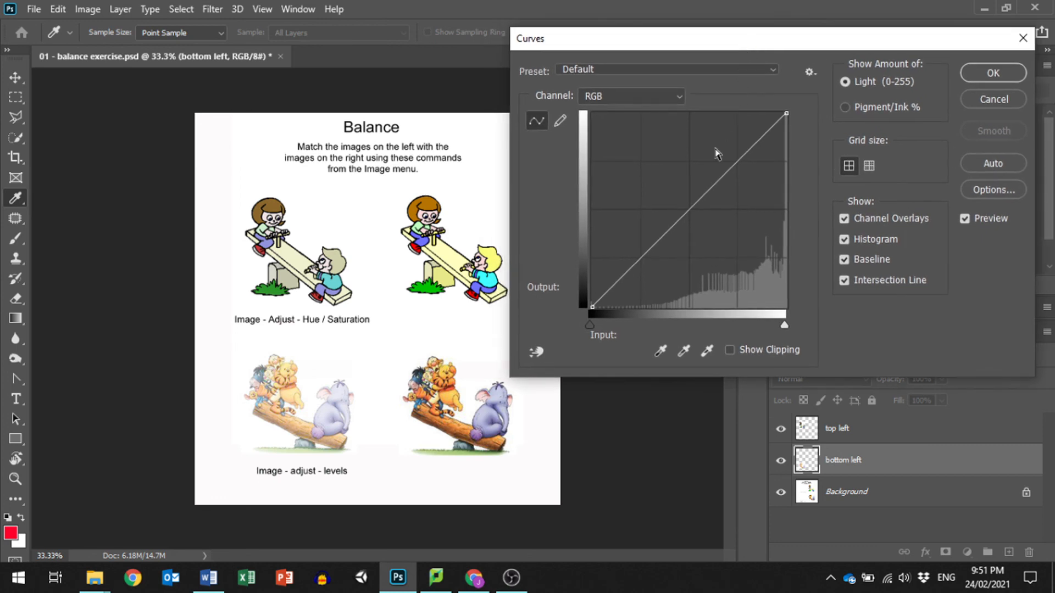
{"action": "left_click_drag", "start_coordinate": [621, 282], "coordinate": [648, 284]}
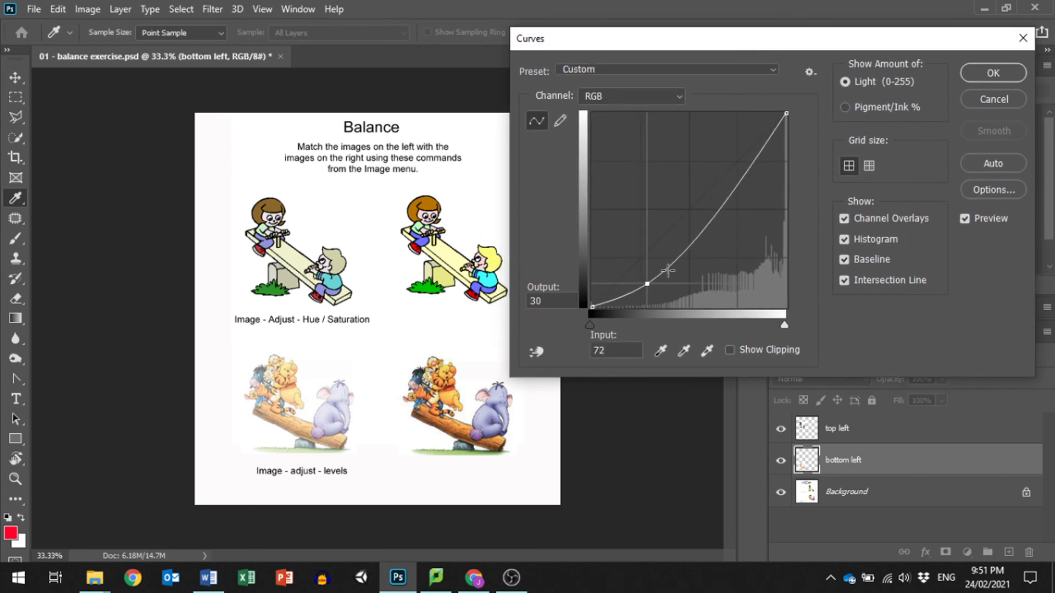
{"action": "left_click_drag", "start_coordinate": [706, 232], "coordinate": [684, 172]}
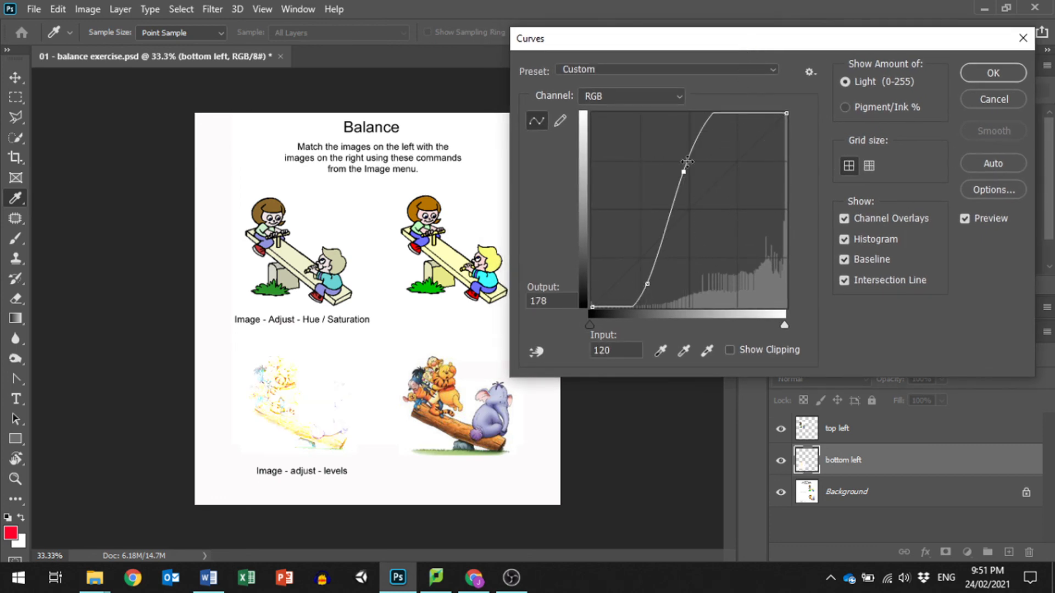
{"action": "left_click_drag", "start_coordinate": [699, 135], "coordinate": [735, 242]}
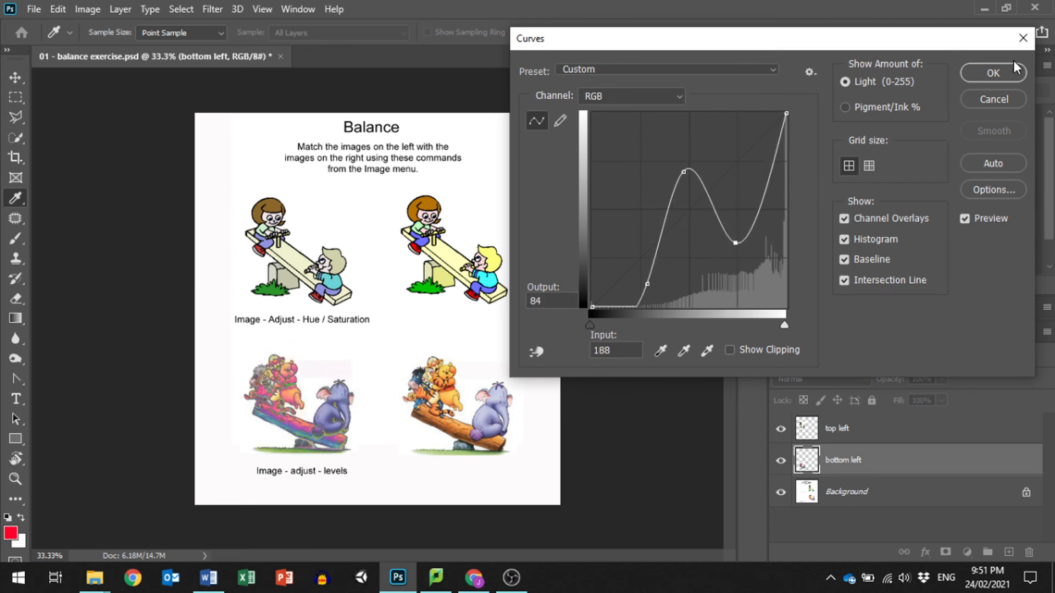
{"action": "left_click", "coordinate": [1002, 98]}
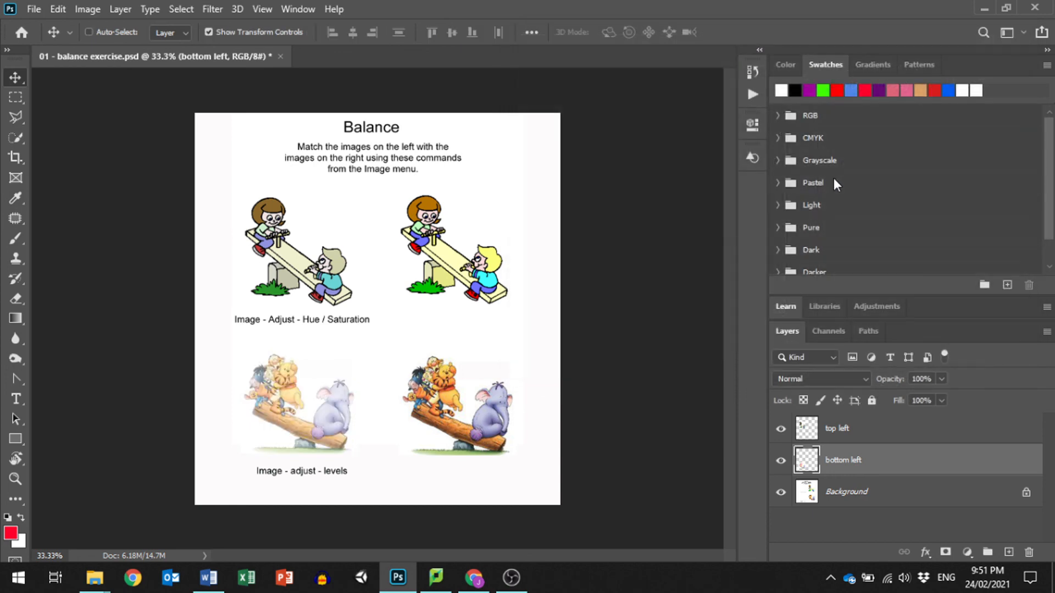